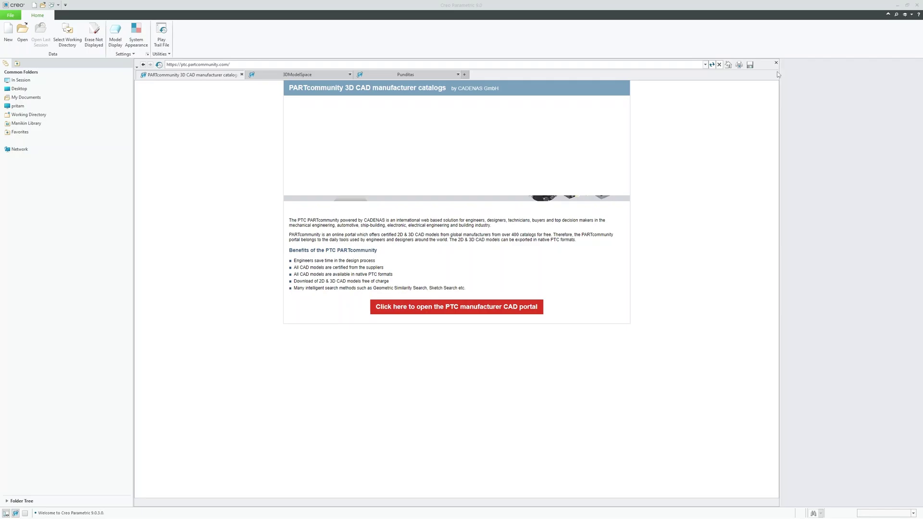
Step: Close the embedded PARTcommunity browser page so the empty start workspace shows
{"action": "left_click", "coordinate": [776, 63]}
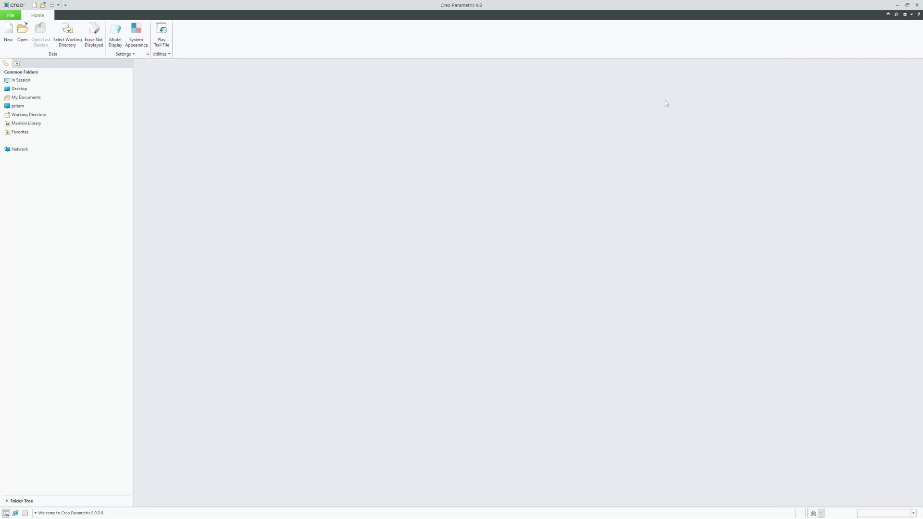
Step: Create a new solid part, PRT0001, from the default Part template
{"action": "left_click", "coordinate": [8, 40]}
{"action": "left_click", "coordinate": [503, 335]}
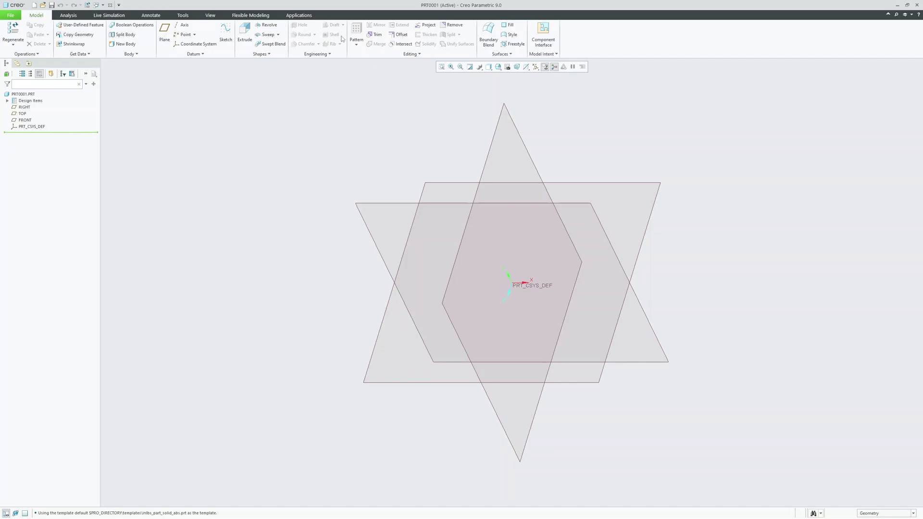
Step: Browse the Analysis and Live Simulation tabs, then return to the Model tab
{"action": "left_click", "coordinate": [73, 16]}
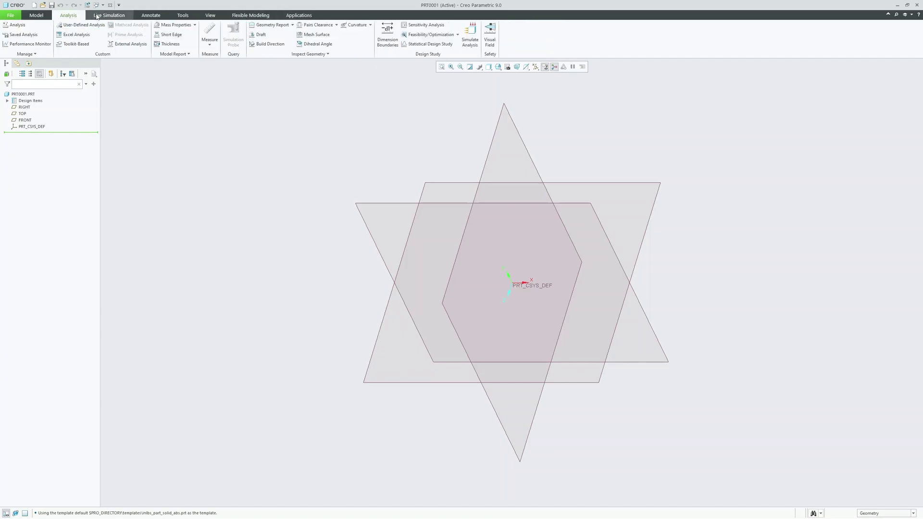
{"action": "left_click", "coordinate": [109, 15]}
{"action": "left_click", "coordinate": [69, 15]}
{"action": "left_click", "coordinate": [48, 16]}
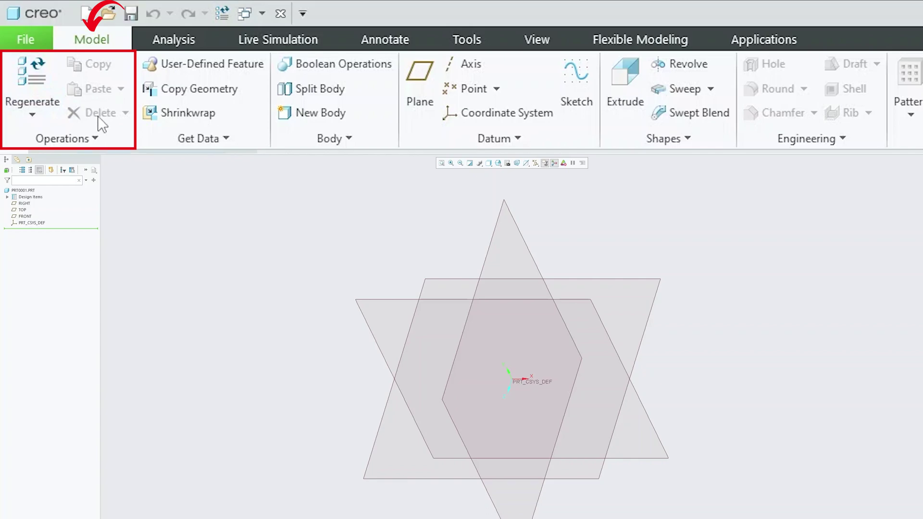
Step: Regenerate the part and expand the Operations group's extra commands
{"action": "left_click", "coordinate": [28, 77]}
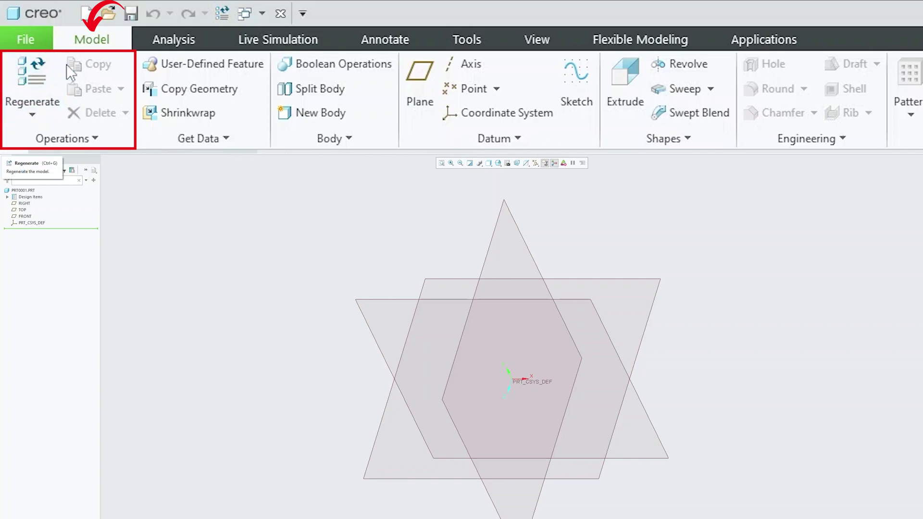
{"action": "left_click", "coordinate": [98, 139]}
{"action": "left_click", "coordinate": [89, 139]}
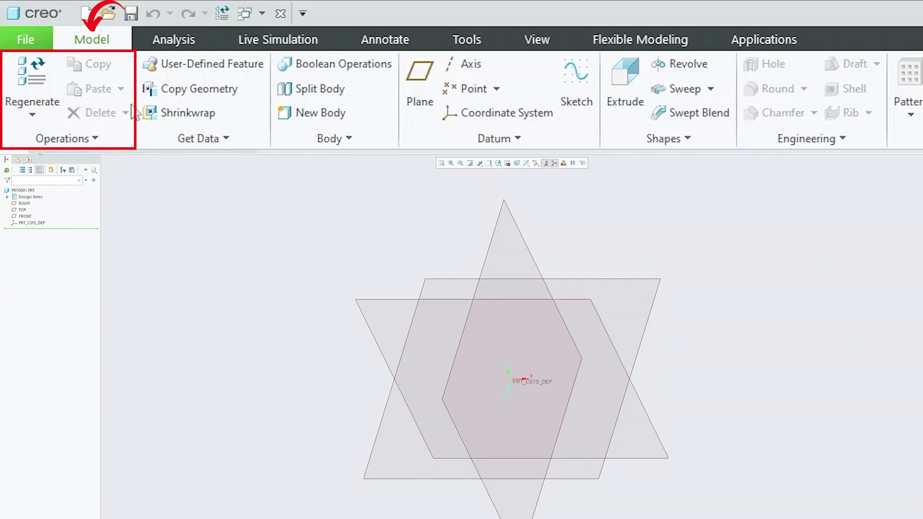
{"action": "left_click", "coordinate": [96, 139]}
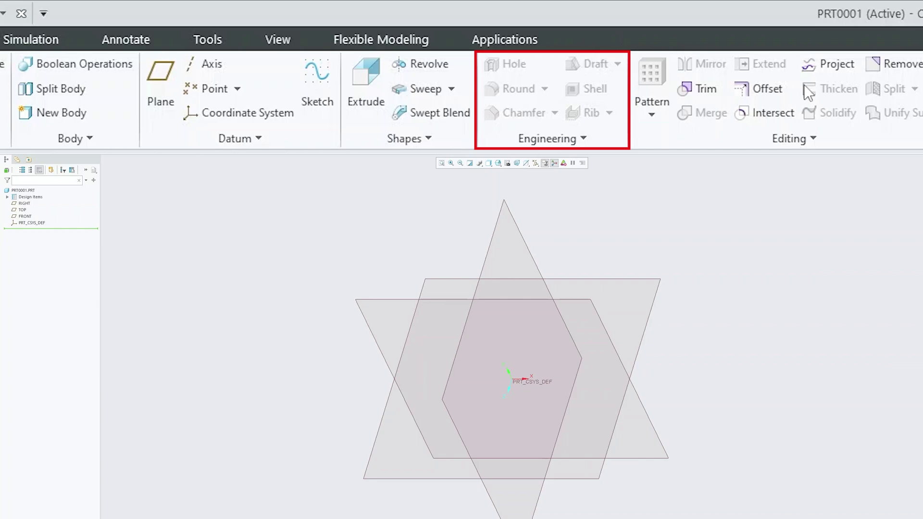
{"action": "left_click", "coordinate": [791, 140]}
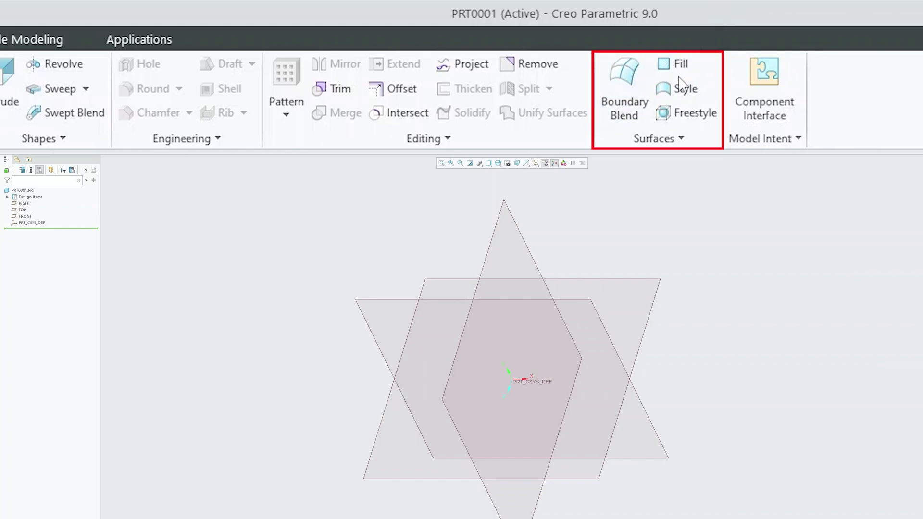
Step: Add a Freestyle sphere and stretch its right cage face into a wide ellipsoid
{"action": "left_click", "coordinate": [693, 113]}
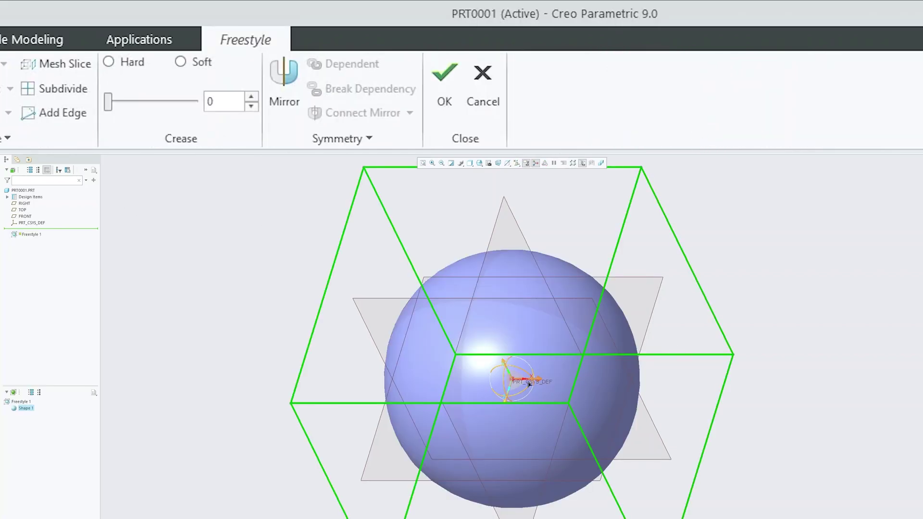
{"action": "left_click_drag", "start_coordinate": [540, 381], "coordinate": [517, 380]}
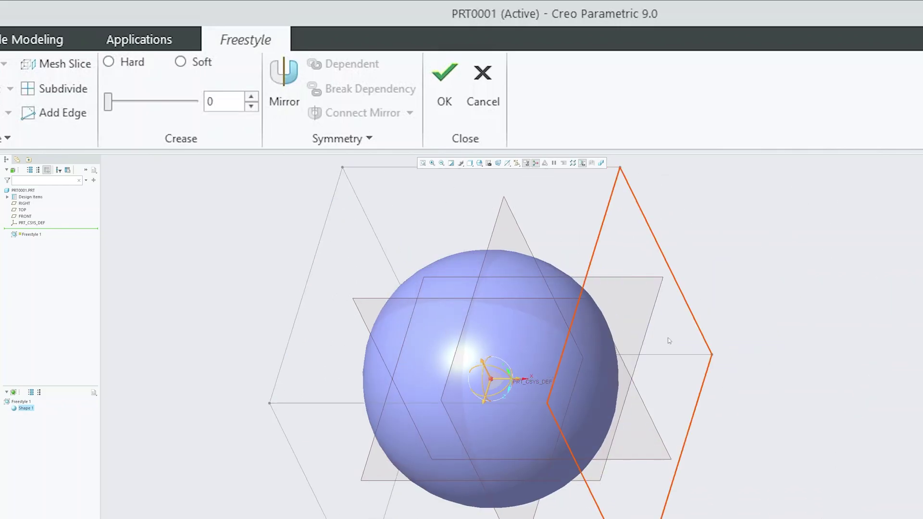
{"action": "left_click", "coordinate": [678, 323]}
{"action": "left_click_drag", "start_coordinate": [659, 381], "coordinate": [824, 379]}
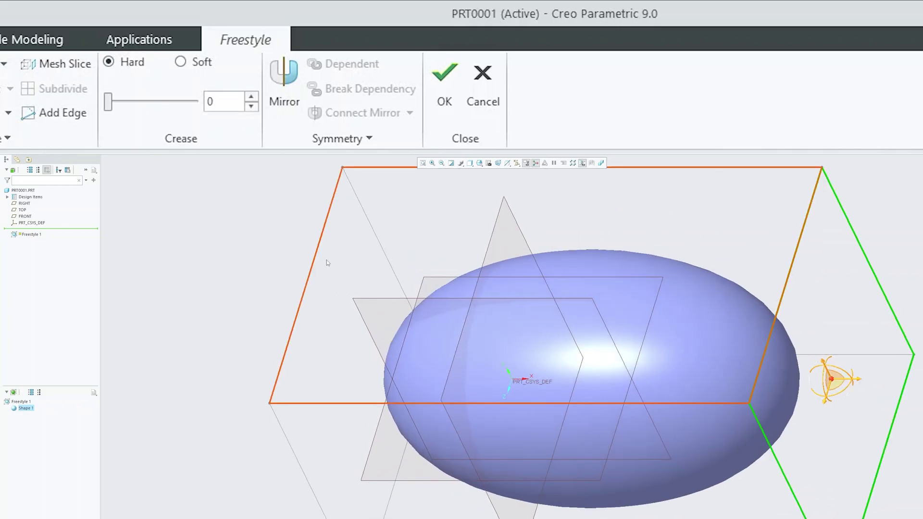
{"action": "left_click", "coordinate": [444, 86]}
Step: Start a component interface, cancel and discard it, and show the Analysis tools
{"action": "left_click", "coordinate": [738, 112]}
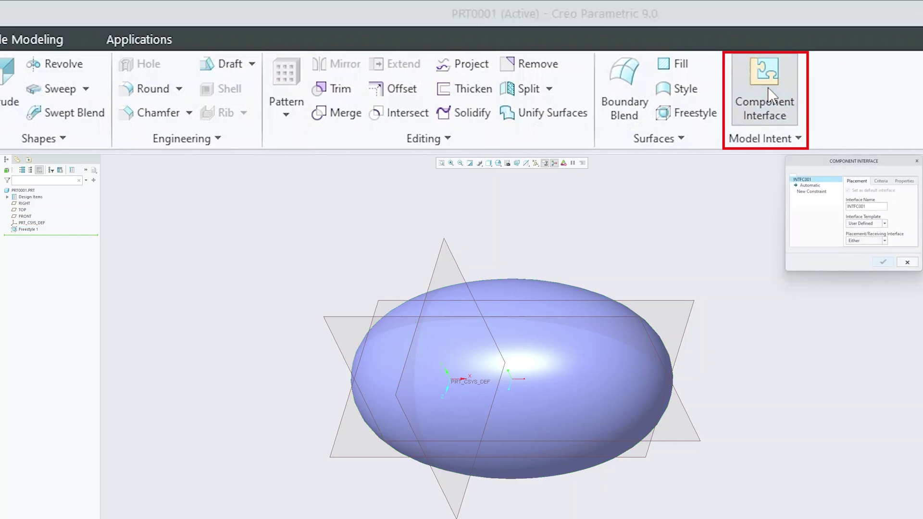
{"action": "left_click_drag", "start_coordinate": [821, 159], "coordinate": [560, 173]}
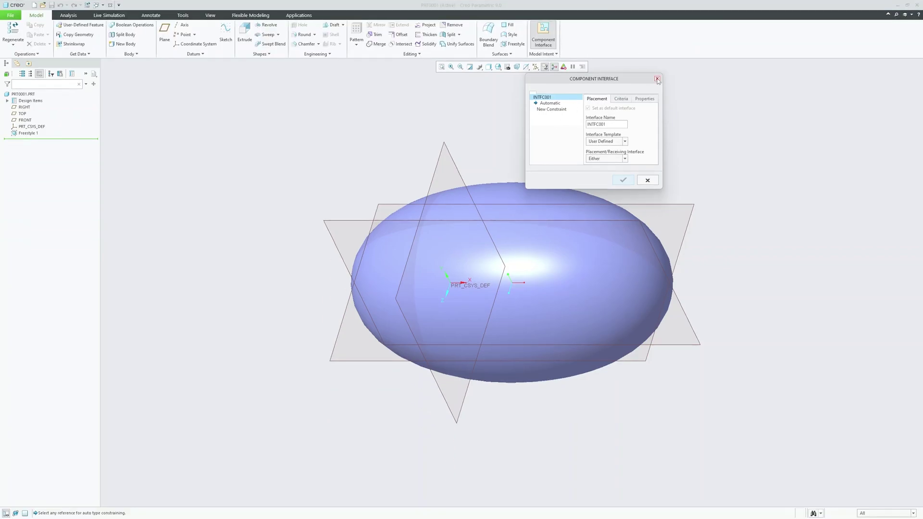
{"action": "left_click", "coordinate": [657, 175]}
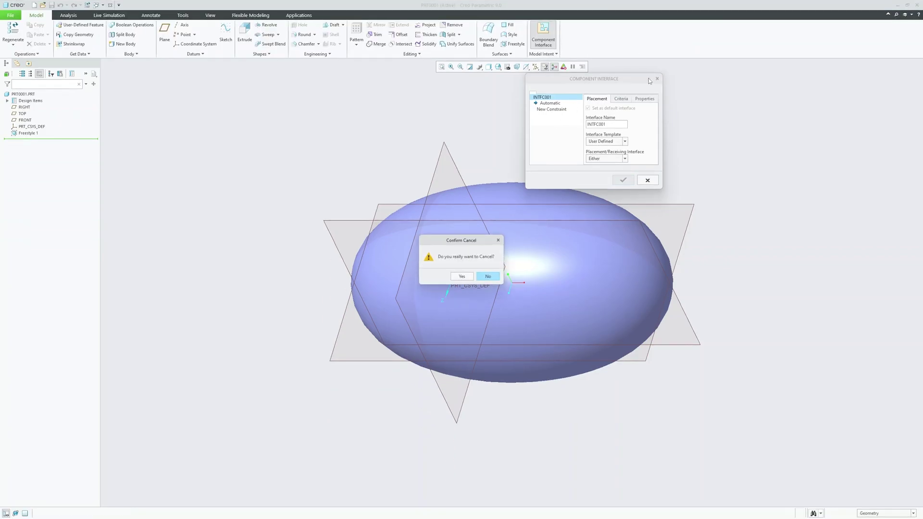
{"action": "left_click", "coordinate": [462, 277]}
{"action": "left_click", "coordinate": [67, 15]}
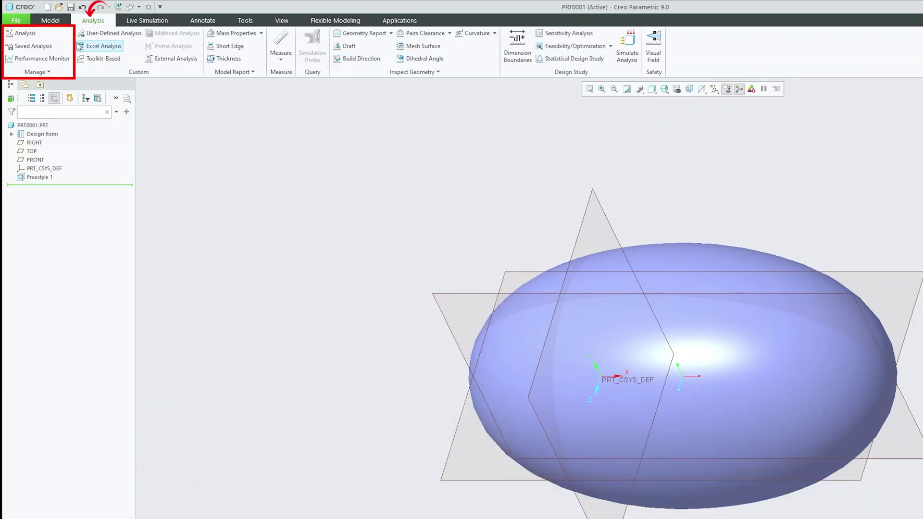
Step: Open and close the ANALYSIS definition, then bring up the Performance Monitor
{"action": "left_click", "coordinate": [22, 33]}
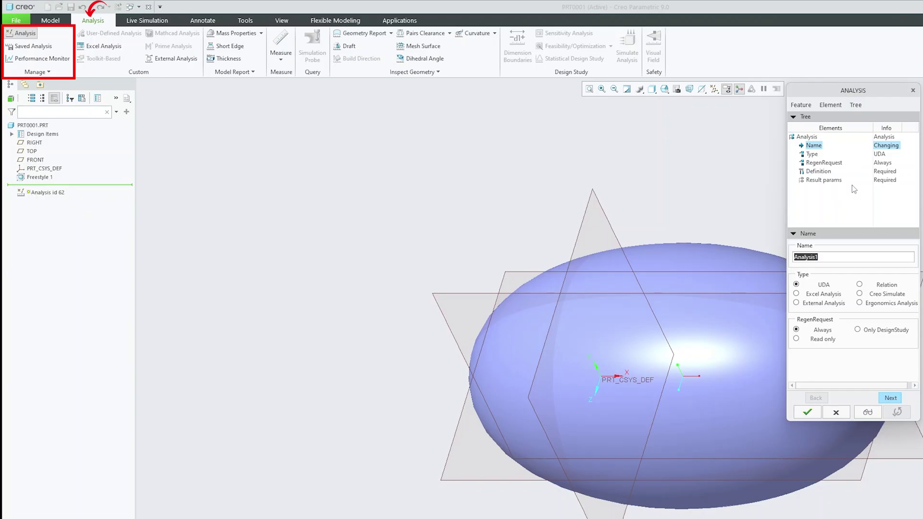
{"action": "left_click", "coordinate": [912, 91]}
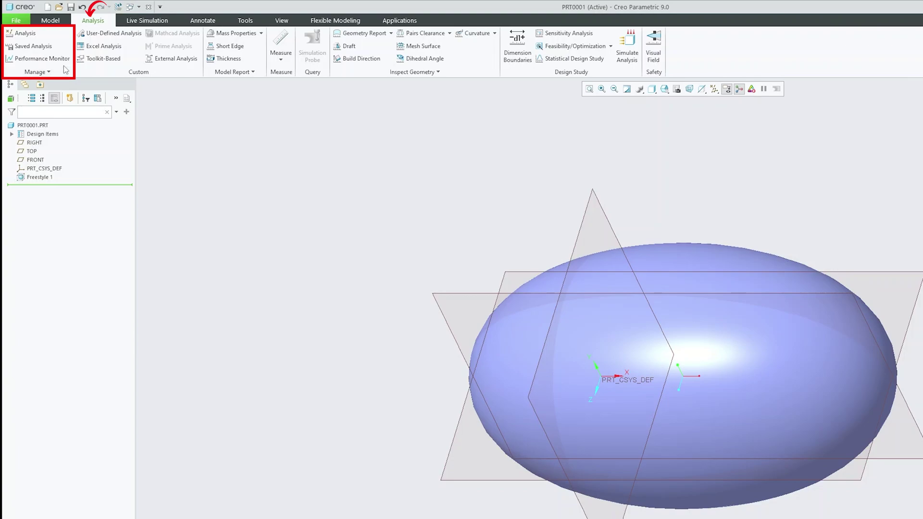
{"action": "left_click", "coordinate": [40, 60]}
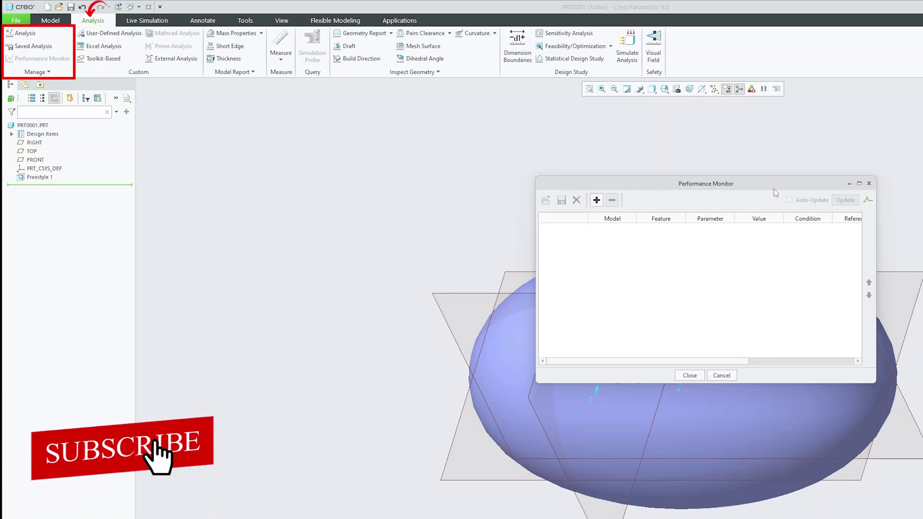
Step: Close the Performance Monitor and briefly check the Measure dropdown list
{"action": "left_click", "coordinate": [869, 183]}
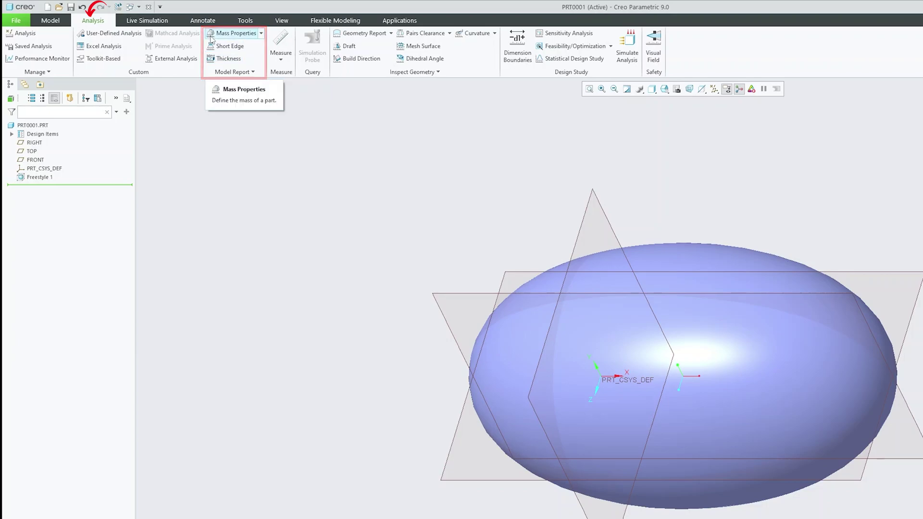
{"action": "left_click", "coordinate": [280, 60]}
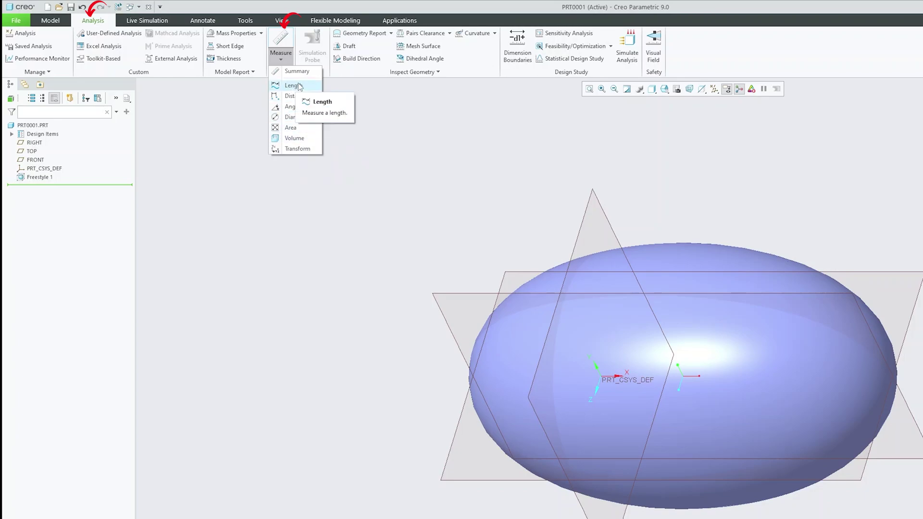
{"action": "left_click", "coordinate": [281, 48]}
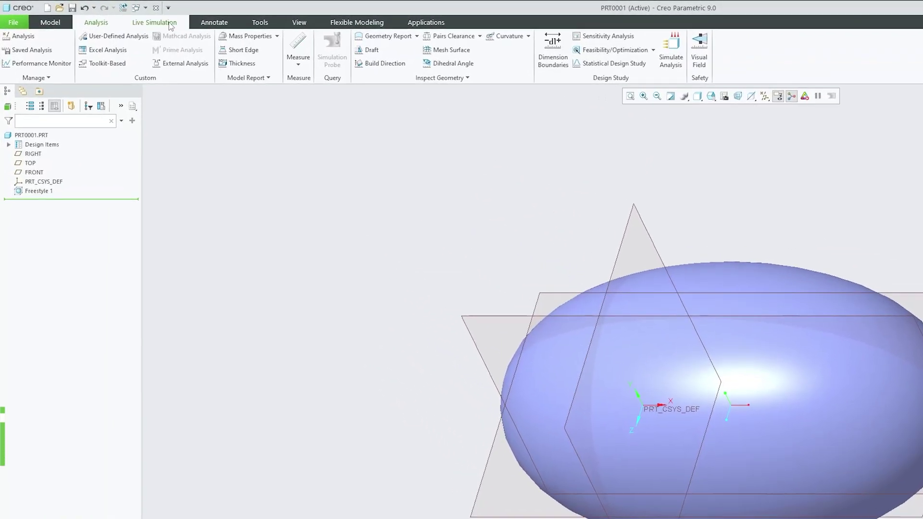
{"action": "left_click", "coordinate": [120, 16]}
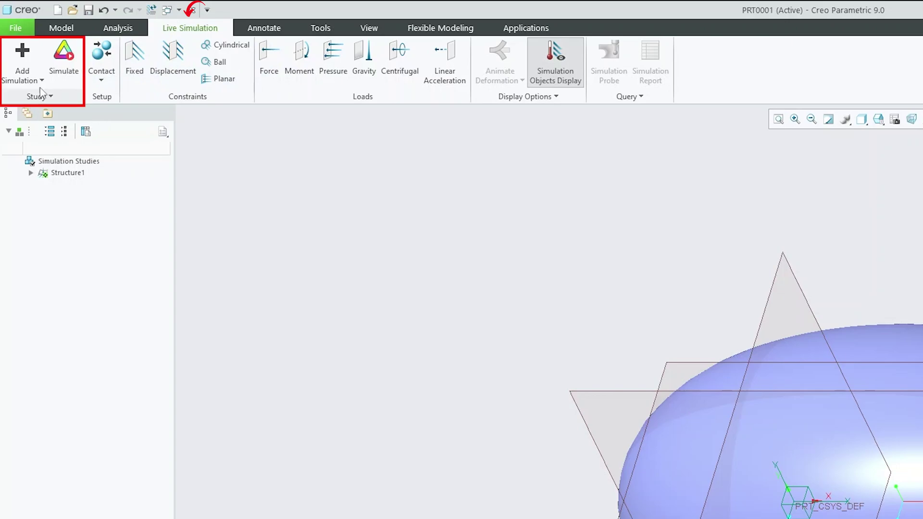
{"action": "left_click", "coordinate": [16, 72]}
{"action": "left_click", "coordinate": [77, 101]}
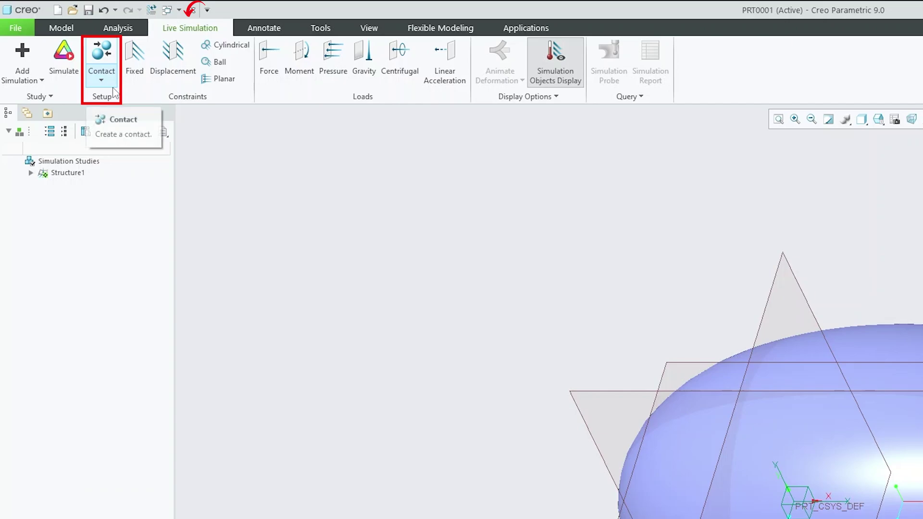
{"action": "left_click", "coordinate": [114, 90]}
{"action": "left_click", "coordinate": [239, 93]}
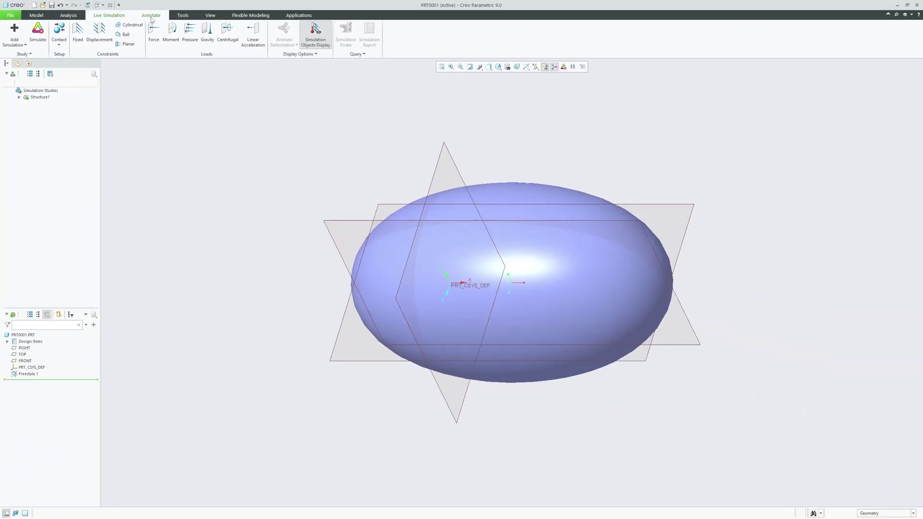
Step: Show the Annotate tools, orbit the ellipsoid, and update combination state COMB0001
{"action": "left_click", "coordinate": [264, 27]}
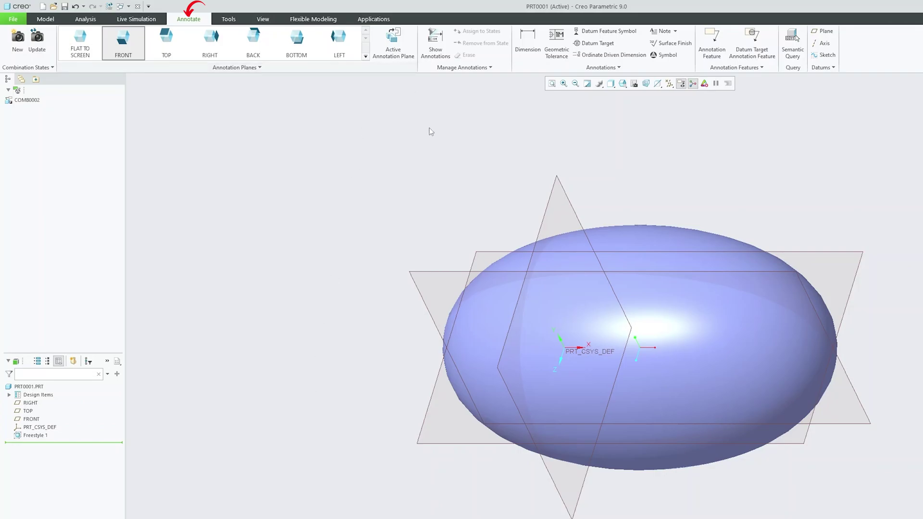
{"action": "middle_click_drag", "start_coordinate": [500, 234], "coordinate": [547, 255]}
{"action": "left_click", "coordinate": [36, 46]}
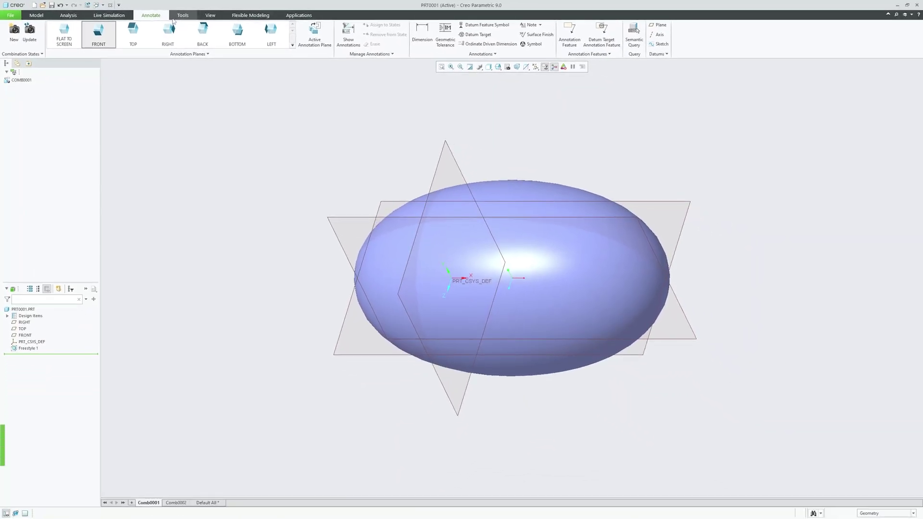
Step: Show the Tools tab and briefly expand the Model Intent group options
{"action": "left_click", "coordinate": [223, 18]}
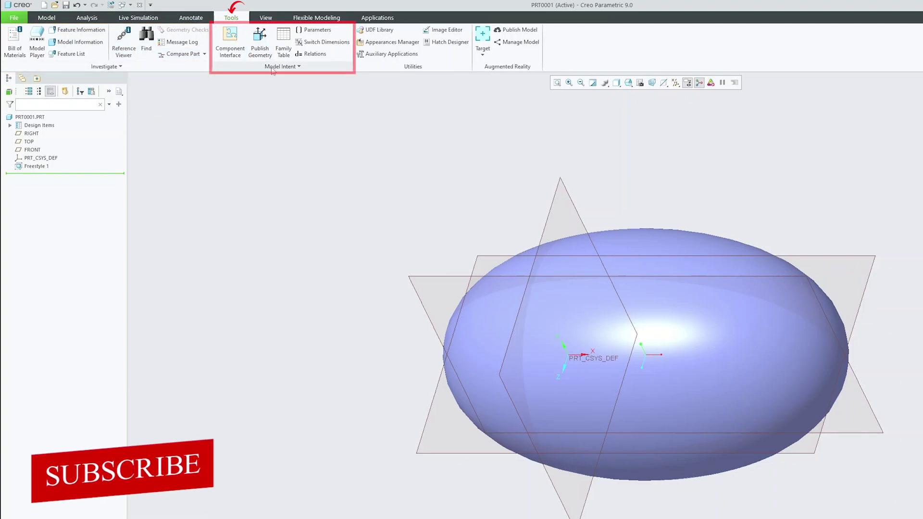
{"action": "left_click", "coordinate": [297, 67]}
{"action": "left_click", "coordinate": [298, 68]}
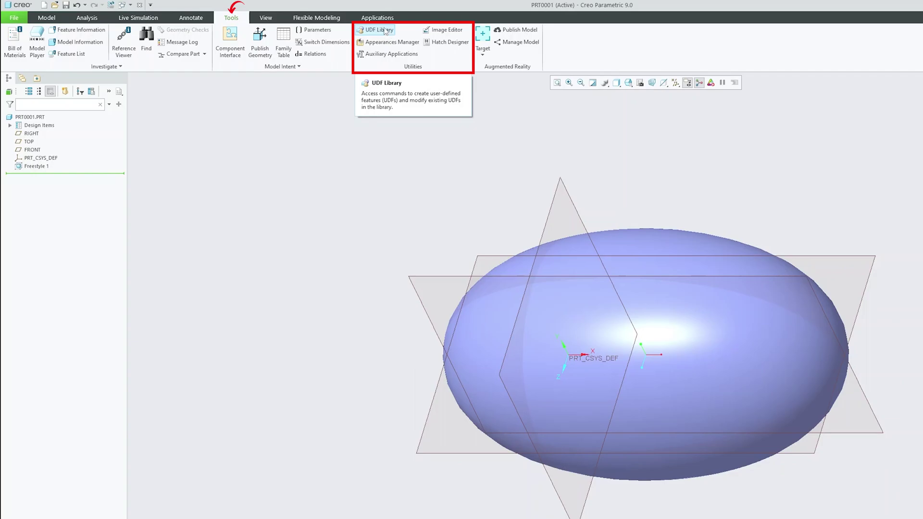
{"action": "left_click", "coordinate": [388, 42]}
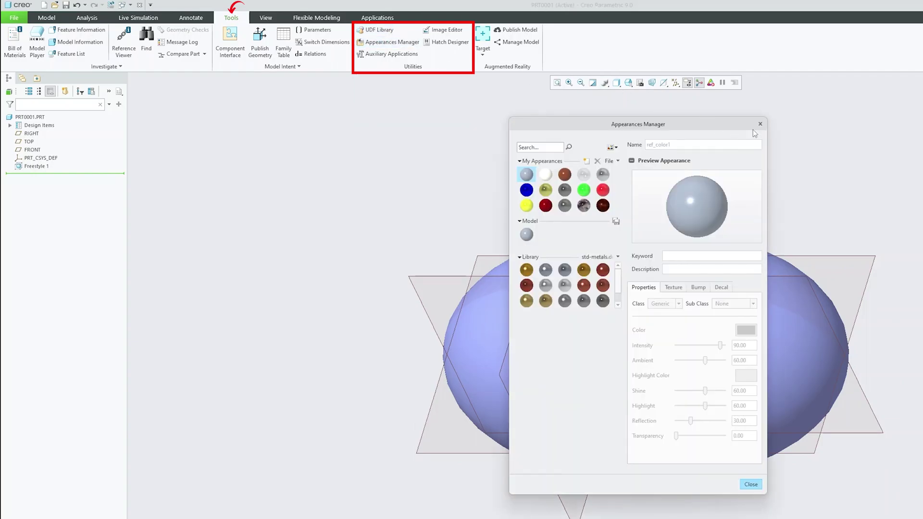
{"action": "left_click", "coordinate": [760, 124]}
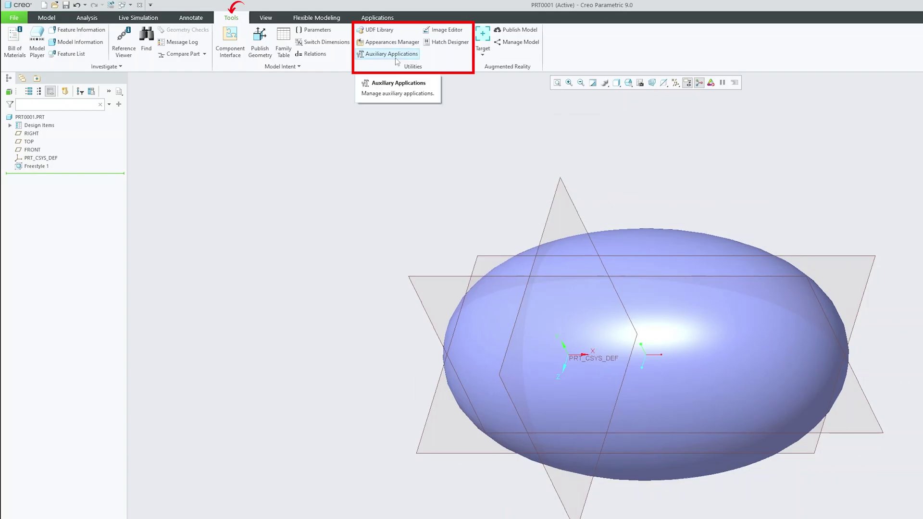
{"action": "left_click", "coordinate": [392, 42]}
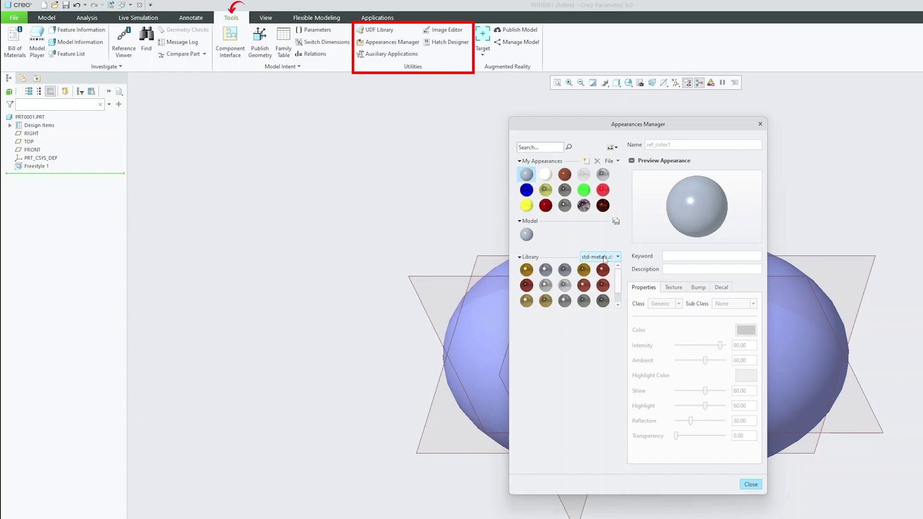
{"action": "left_click", "coordinate": [759, 124]}
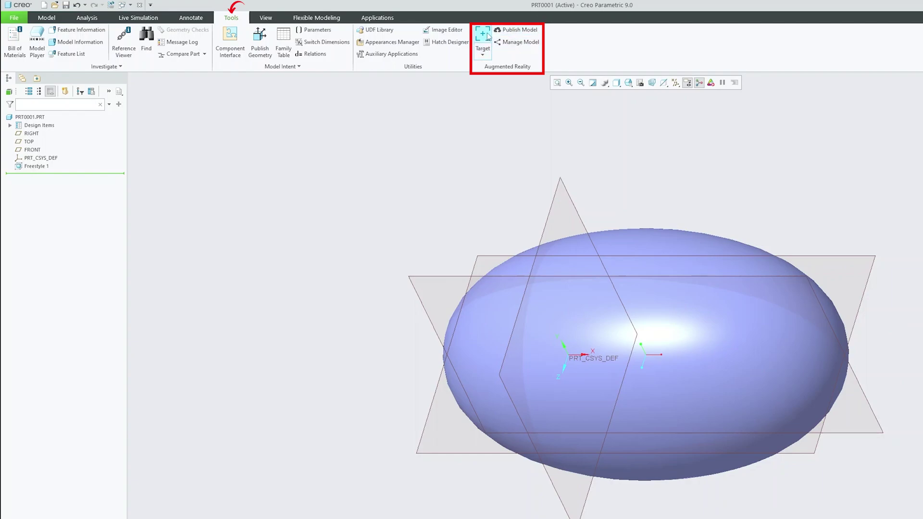
{"action": "left_click", "coordinate": [485, 54]}
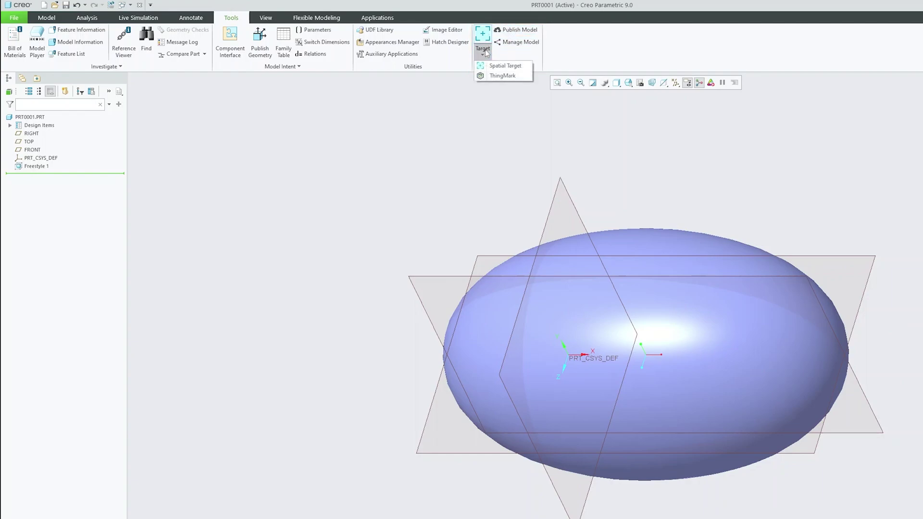
{"action": "left_click", "coordinate": [500, 67]}
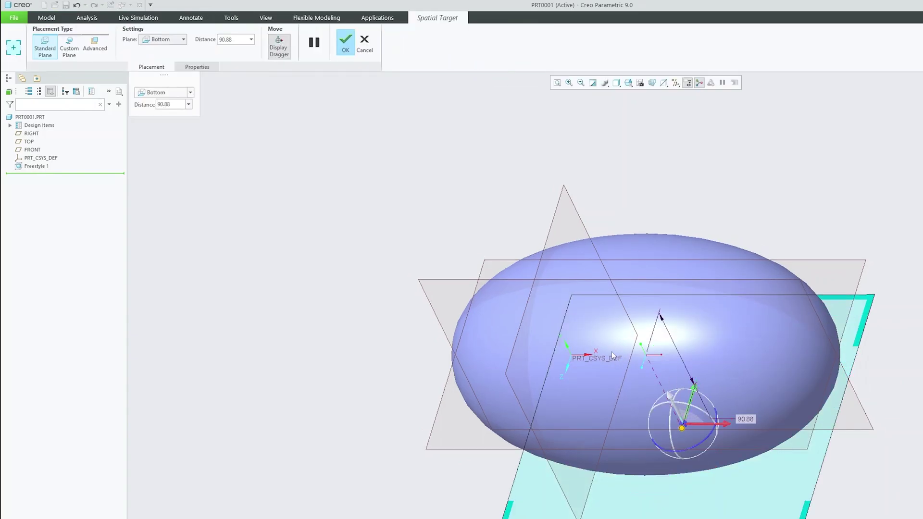
{"action": "middle_click_drag", "start_coordinate": [611, 351], "coordinate": [777, 363]}
{"action": "key", "text": "ctrl+d"}
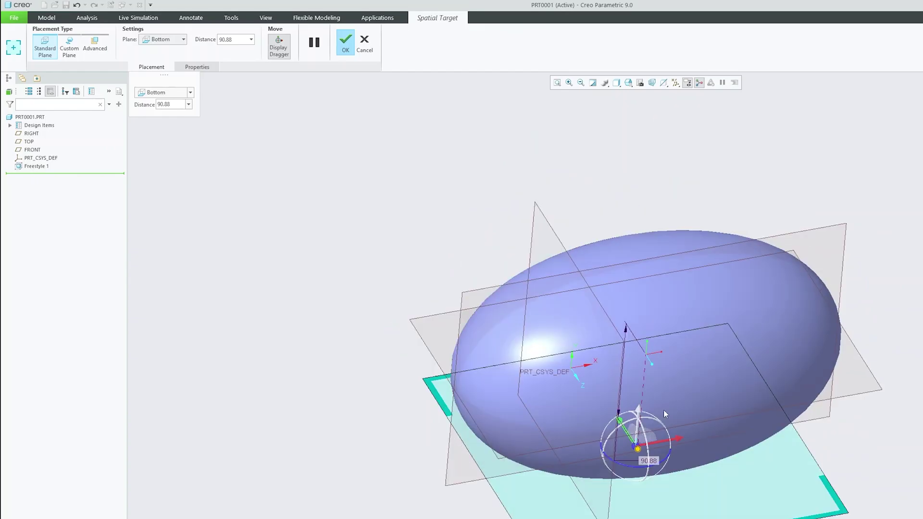
{"action": "left_click", "coordinate": [345, 43]}
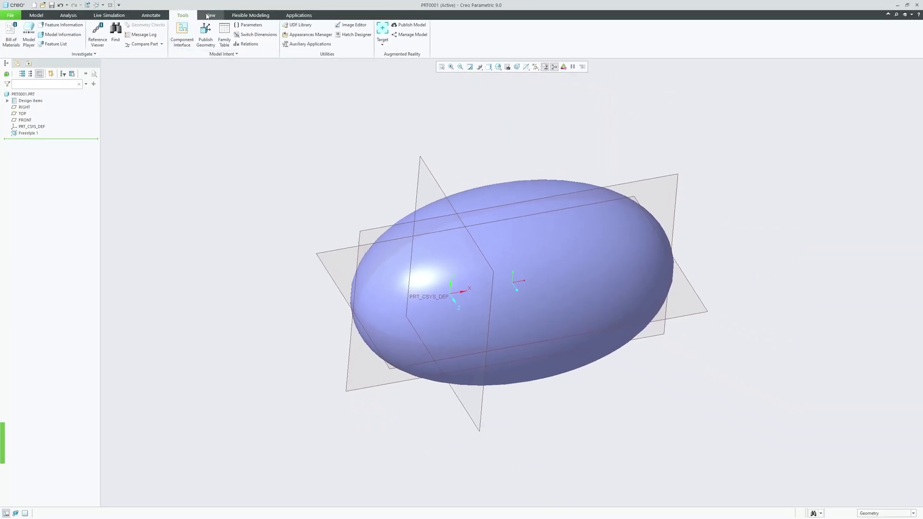
Step: Show the View tools, toggle the Layer Tree, and hide the Freestyle 1 surface
{"action": "left_click", "coordinate": [207, 16]}
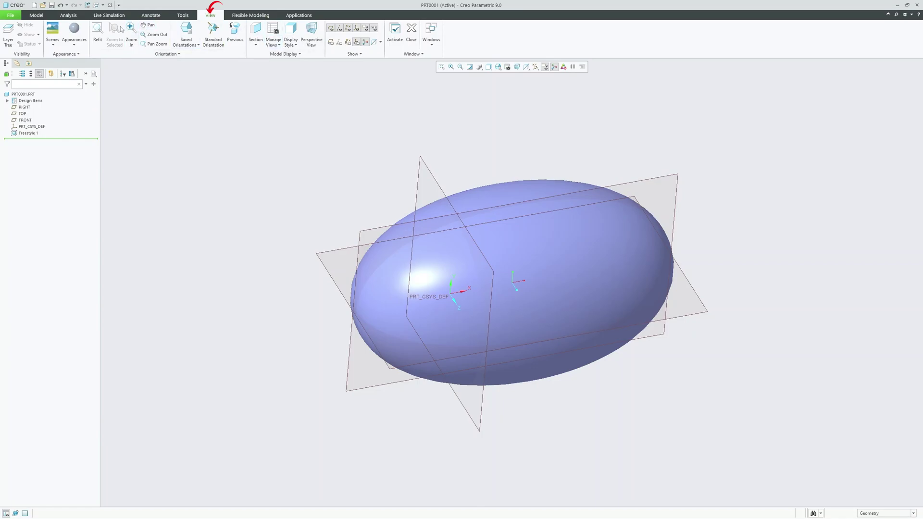
{"action": "left_click", "coordinate": [6, 40]}
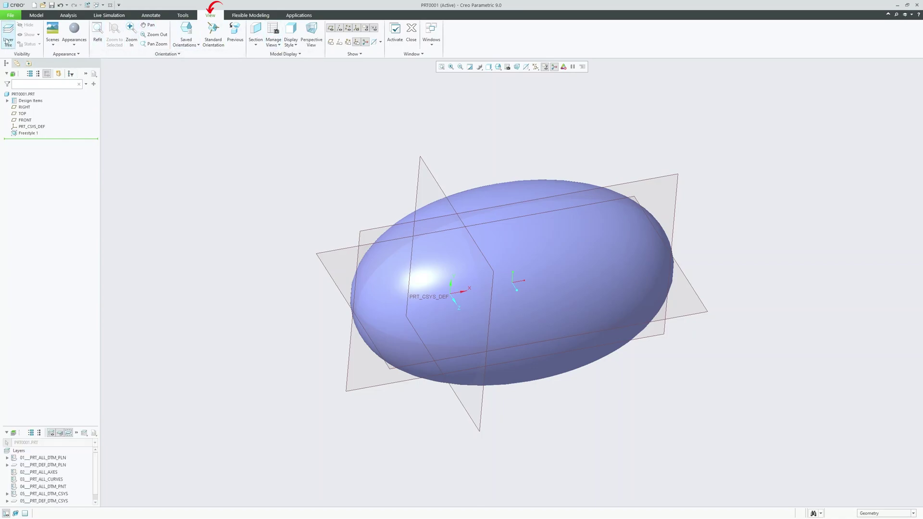
{"action": "left_click", "coordinate": [8, 42]}
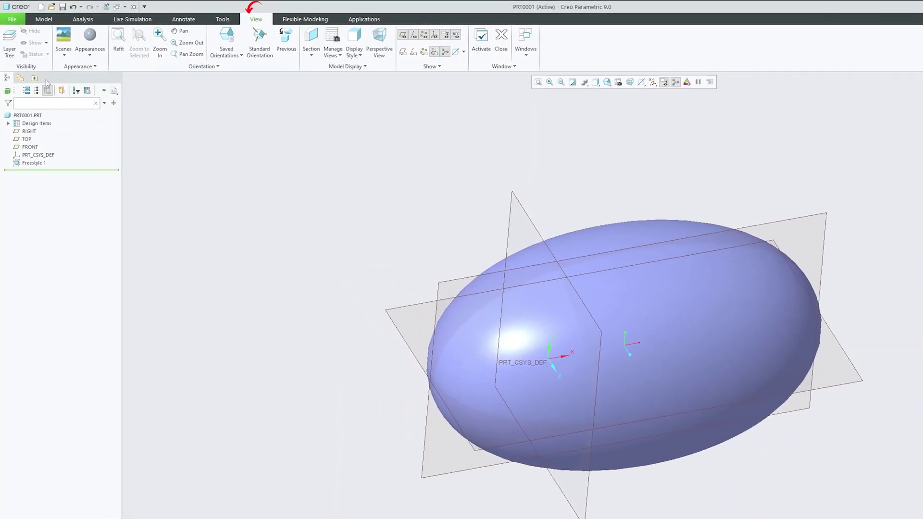
{"action": "left_click", "coordinate": [9, 42]}
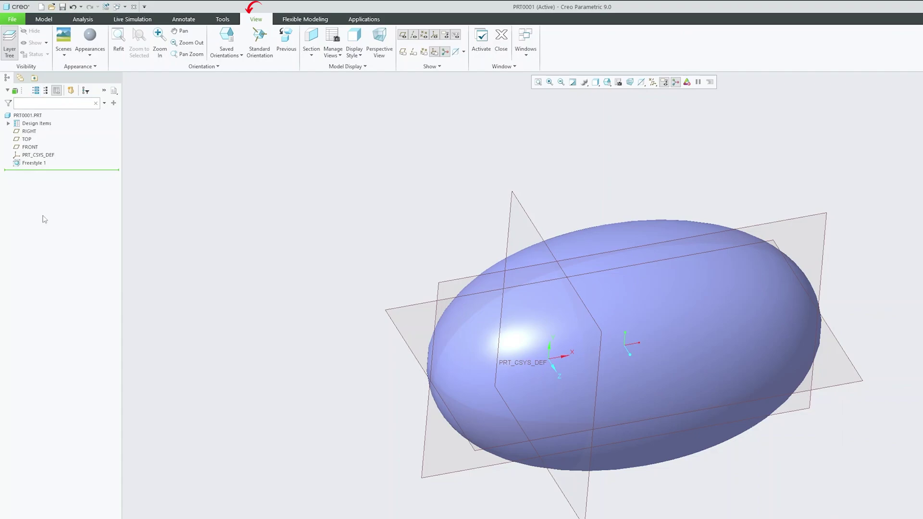
{"action": "left_click", "coordinate": [4, 50]}
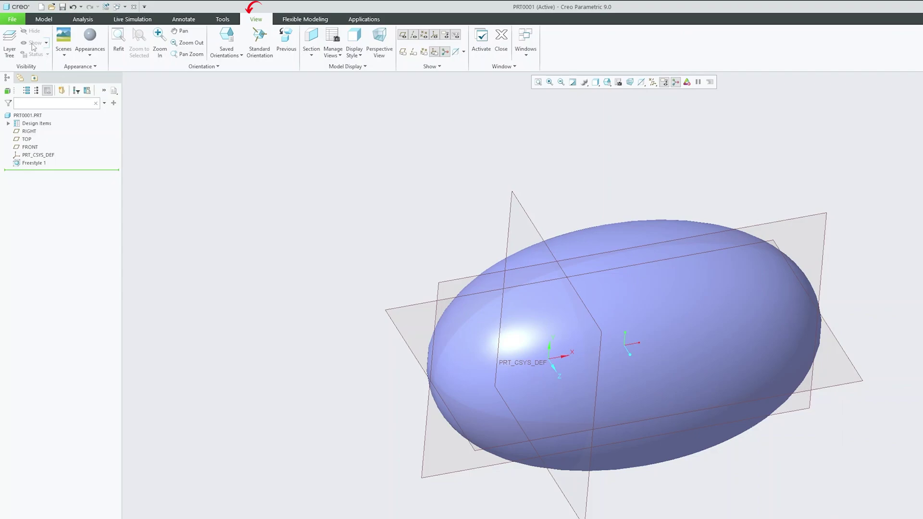
{"action": "left_click", "coordinate": [659, 265]}
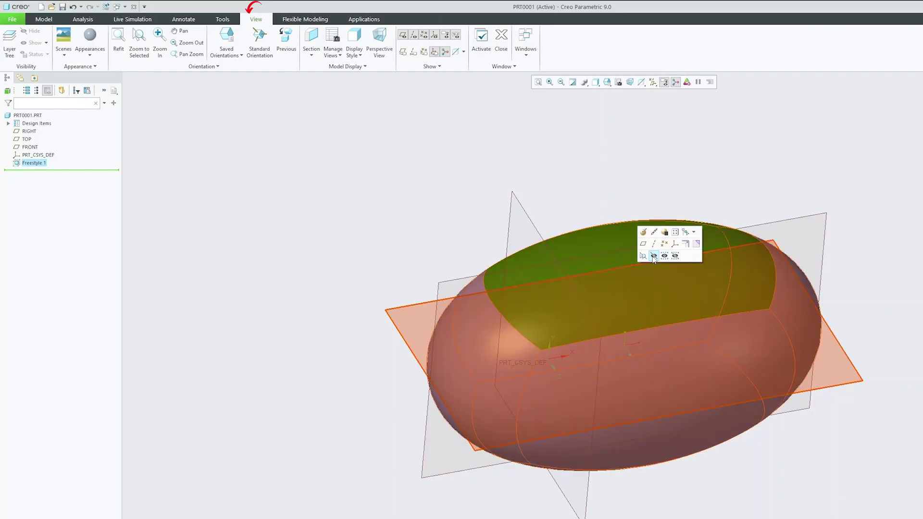
{"action": "left_click", "coordinate": [661, 257]}
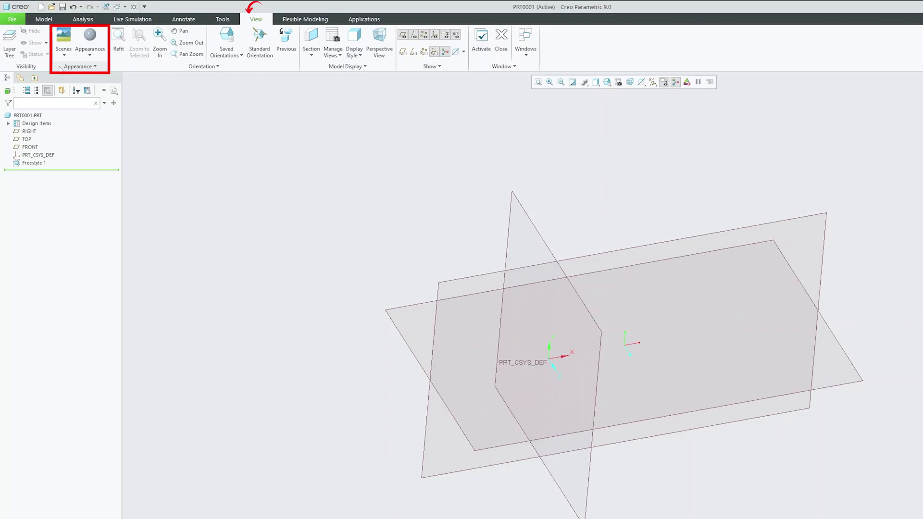
Step: In the Scene Editor's Lights, swing the default distant light to a new direction
{"action": "left_click", "coordinate": [63, 45]}
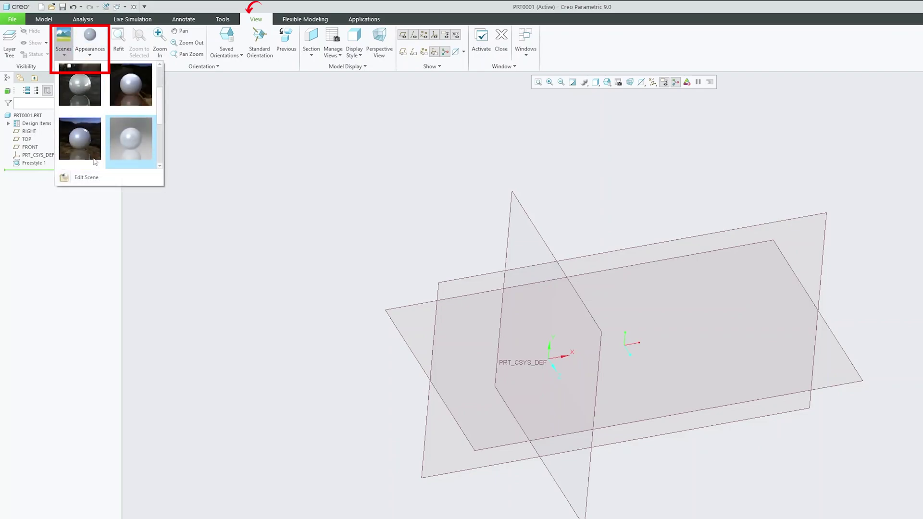
{"action": "left_click", "coordinate": [86, 178]}
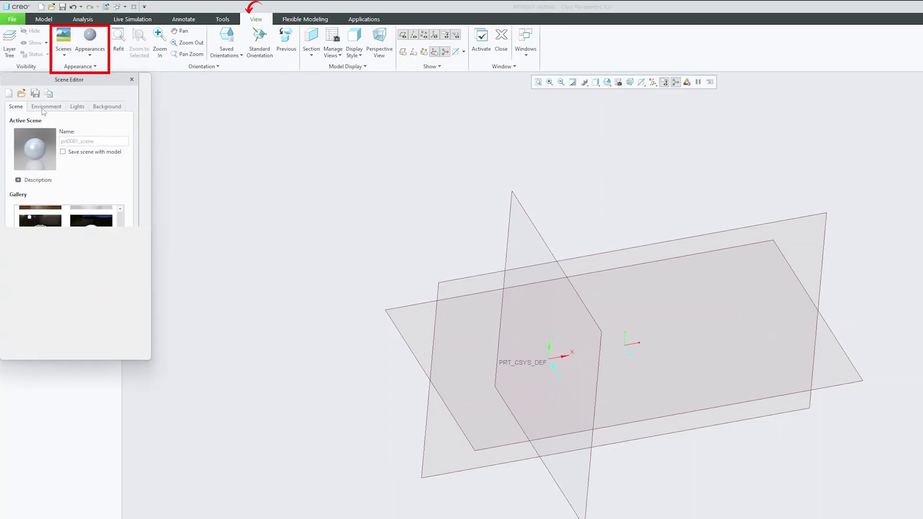
{"action": "left_click", "coordinate": [43, 109]}
{"action": "left_click", "coordinate": [86, 110]}
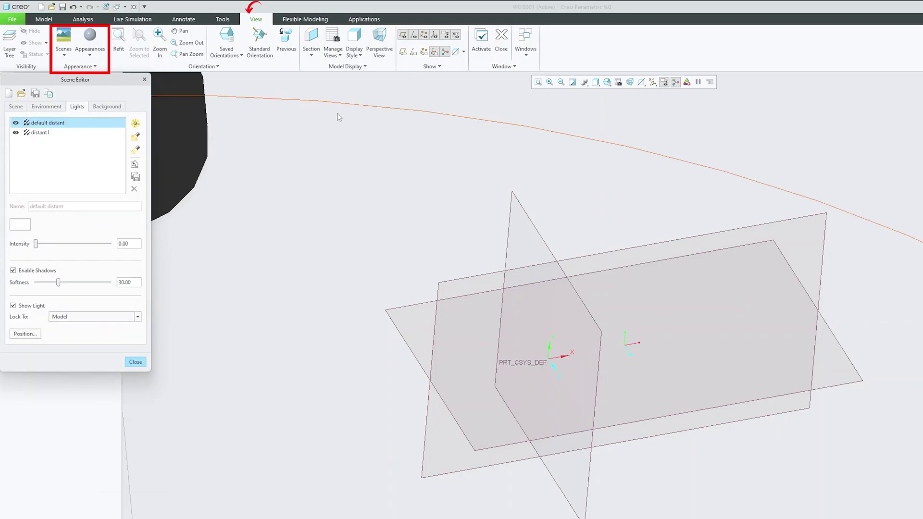
{"action": "scroll", "coordinate": [569, 255], "scroll_direction": "down", "scroll_amount": 5}
{"action": "left_click", "coordinate": [442, 221]}
{"action": "left_click_drag", "start_coordinate": [442, 224], "coordinate": [431, 224]}
Step: Check the scene background, close the Scene Editor, and dismiss the Appearances gallery
{"action": "left_click", "coordinate": [99, 107]}
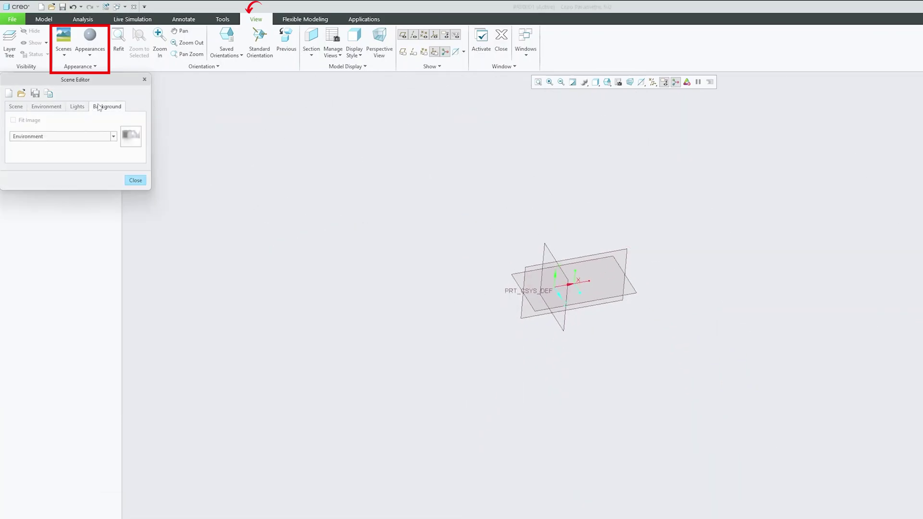
{"action": "left_click", "coordinate": [144, 79]}
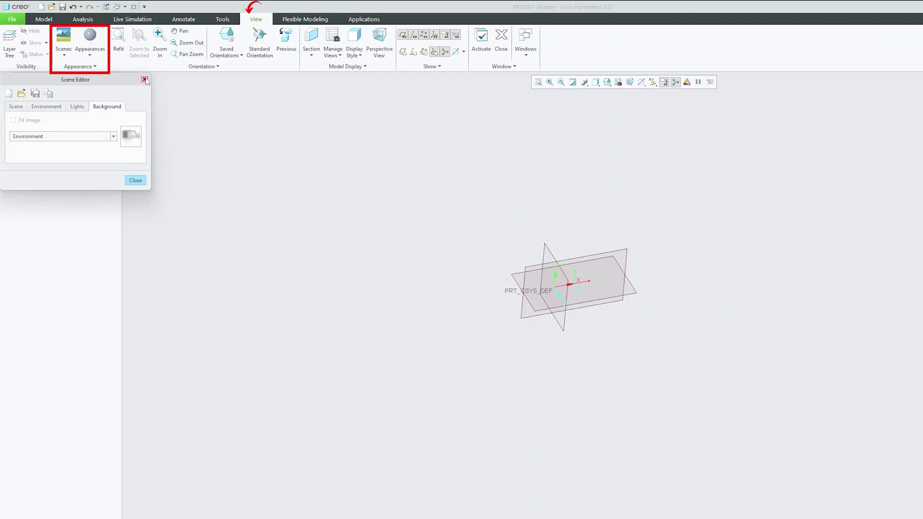
{"action": "left_click", "coordinate": [90, 57]}
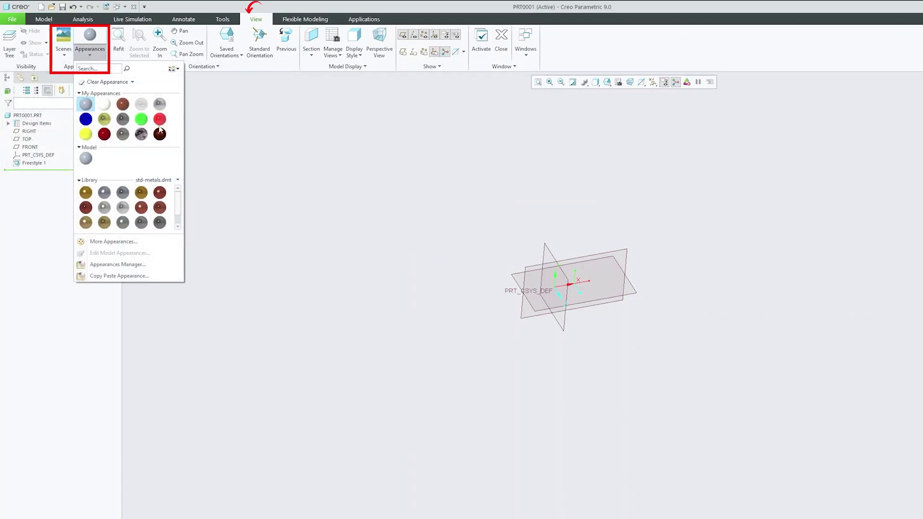
{"action": "left_click", "coordinate": [238, 89]}
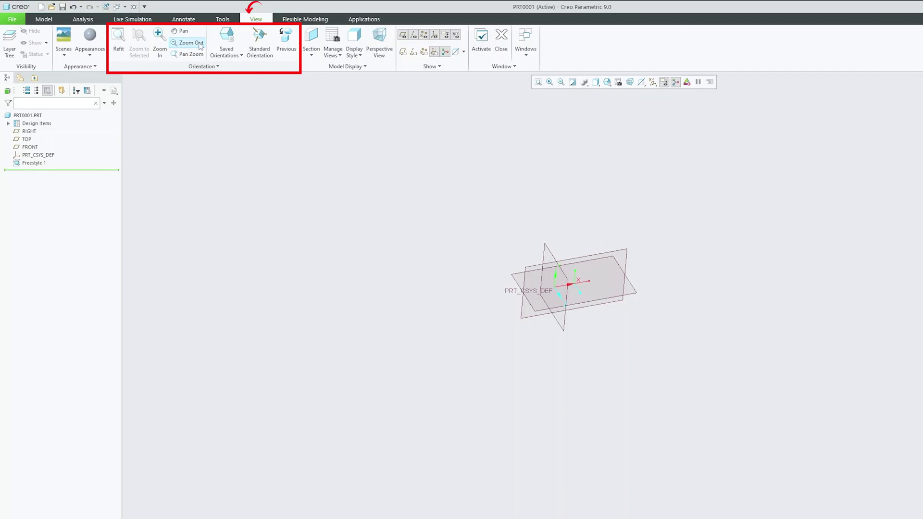
Step: Zoom and orbit the datum planes, then switch to the FRONT saved orientation
{"action": "scroll", "coordinate": [587, 253], "scroll_direction": "up", "scroll_amount": 5}
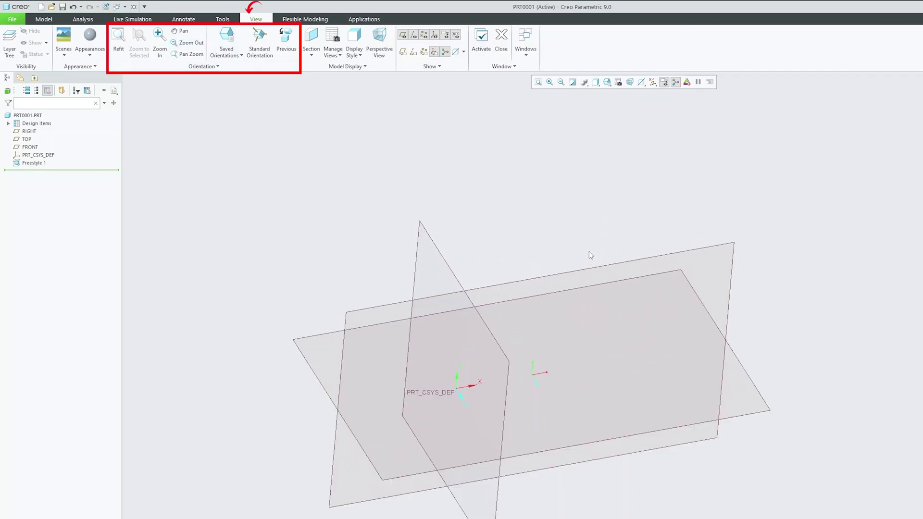
{"action": "mouse_move", "coordinate": [589, 252]}
{"action": "middle_mouse_down"}
{"action": "mouse_move", "coordinate": [444, 245]}
{"action": "mouse_move", "coordinate": [404, 271]}
{"action": "mouse_move", "coordinate": [449, 247]}
{"action": "mouse_move", "coordinate": [462, 226]}
{"action": "middle_mouse_up"}
{"action": "left_click", "coordinate": [242, 59]}
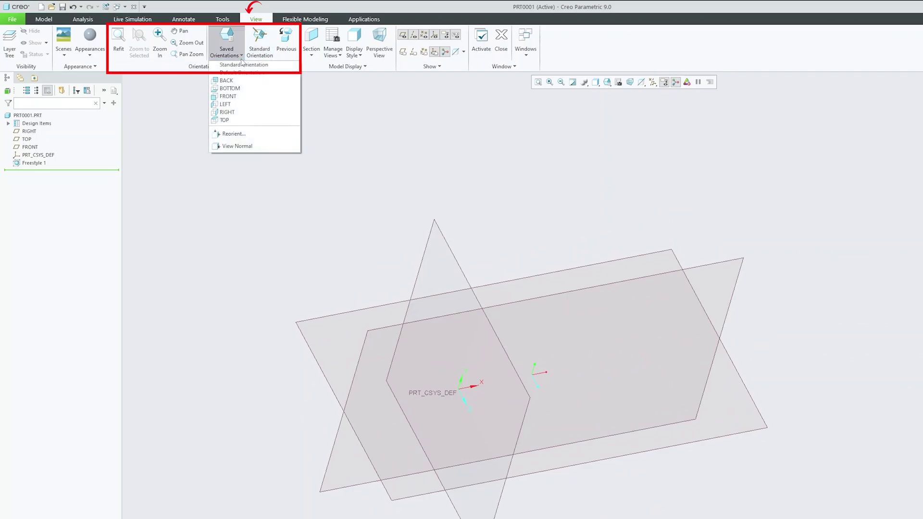
{"action": "left_click", "coordinate": [229, 110]}
{"action": "left_click", "coordinate": [240, 58]}
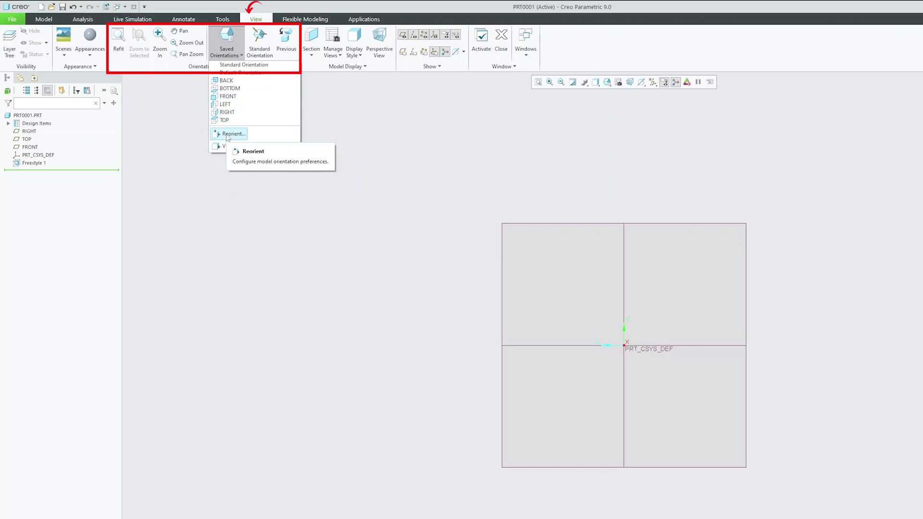
{"action": "left_click", "coordinate": [371, 120]}
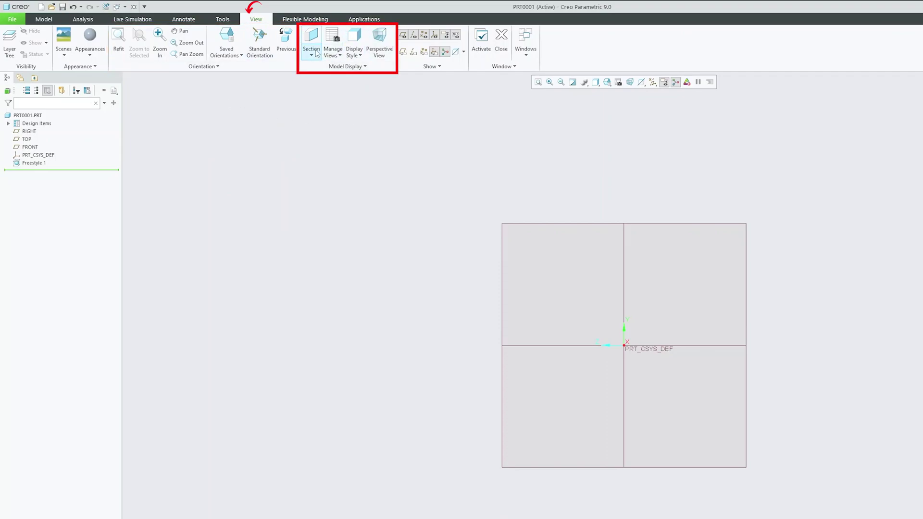
Step: Start a planar cross-section, then close the View Manager without keeping it
{"action": "left_click", "coordinate": [317, 53]}
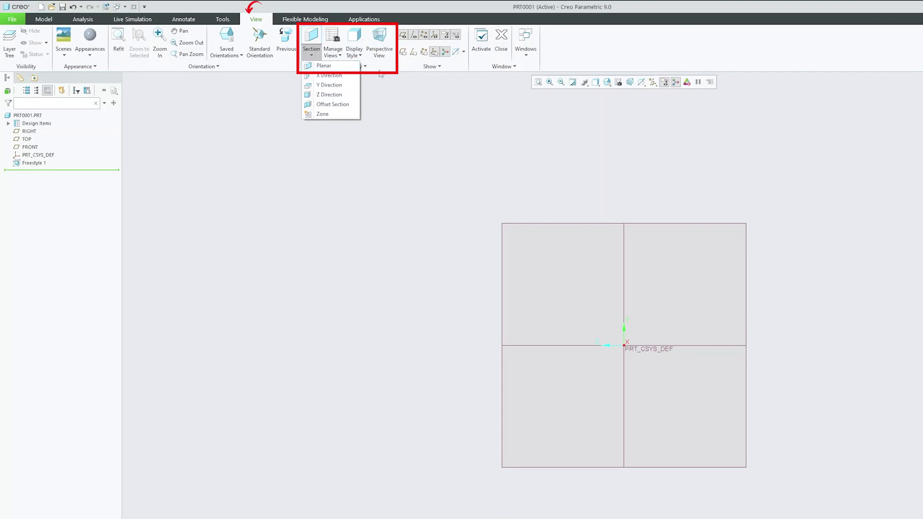
{"action": "left_click", "coordinate": [338, 75]}
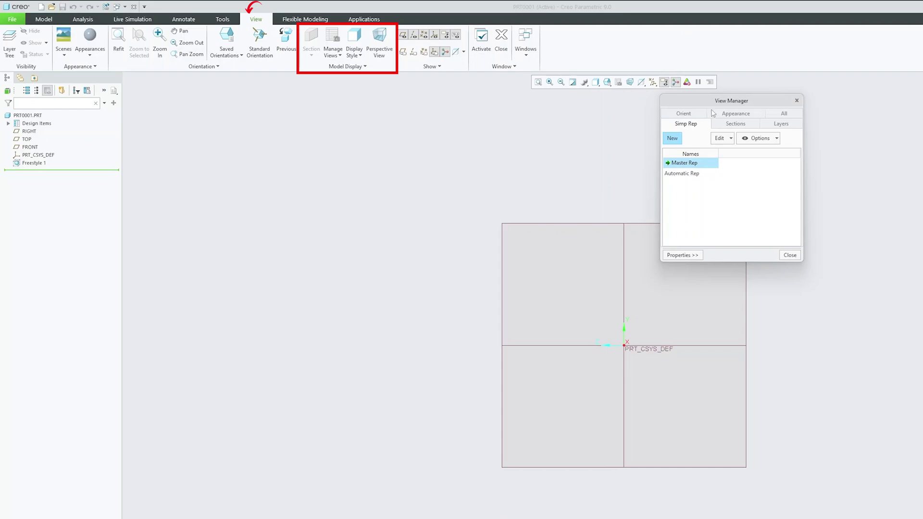
{"action": "left_click", "coordinate": [797, 101]}
Step: Browse the display styles without changing them, then switch on perspective view
{"action": "left_click", "coordinate": [354, 52]}
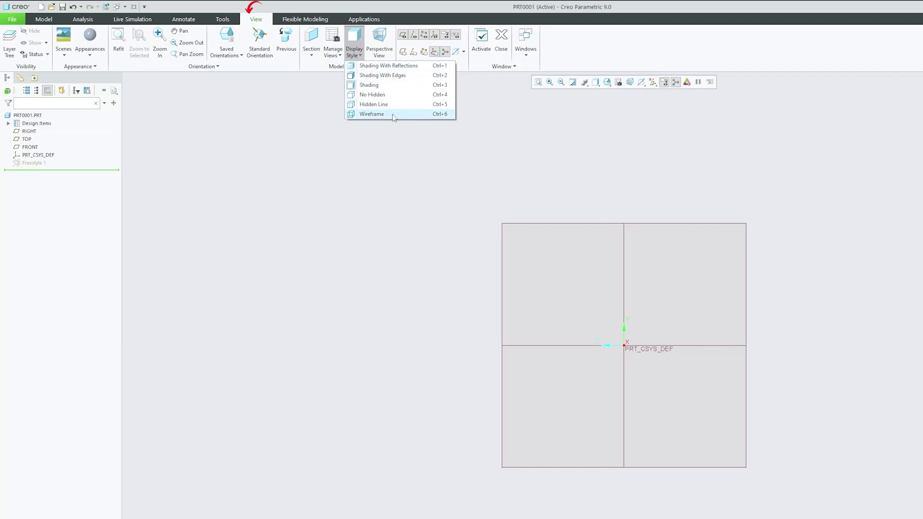
{"action": "left_click", "coordinate": [490, 132]}
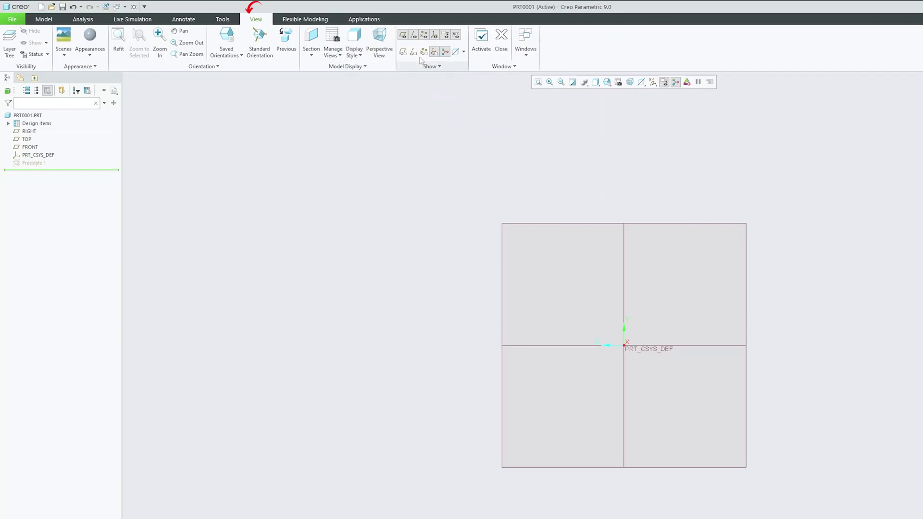
{"action": "left_click", "coordinate": [380, 47]}
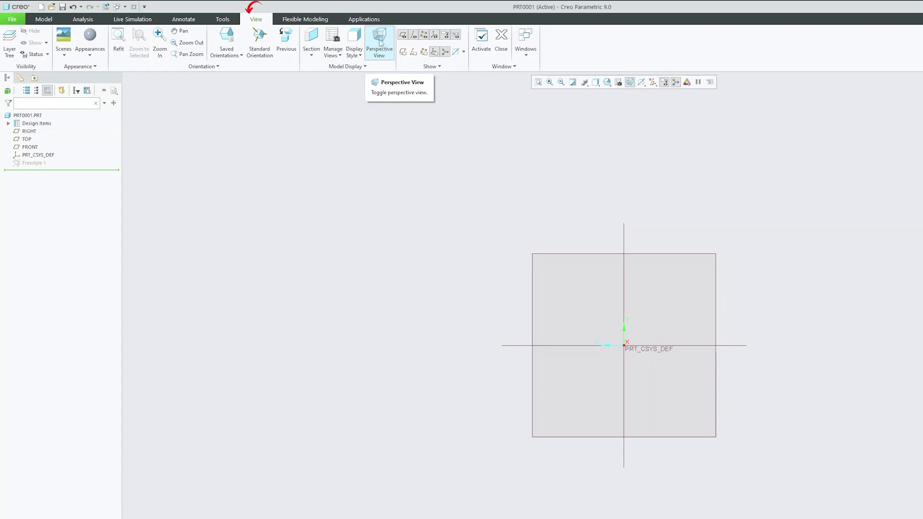
Step: Turn perspective view off and close the PRT0001 window
{"action": "left_click", "coordinate": [380, 37]}
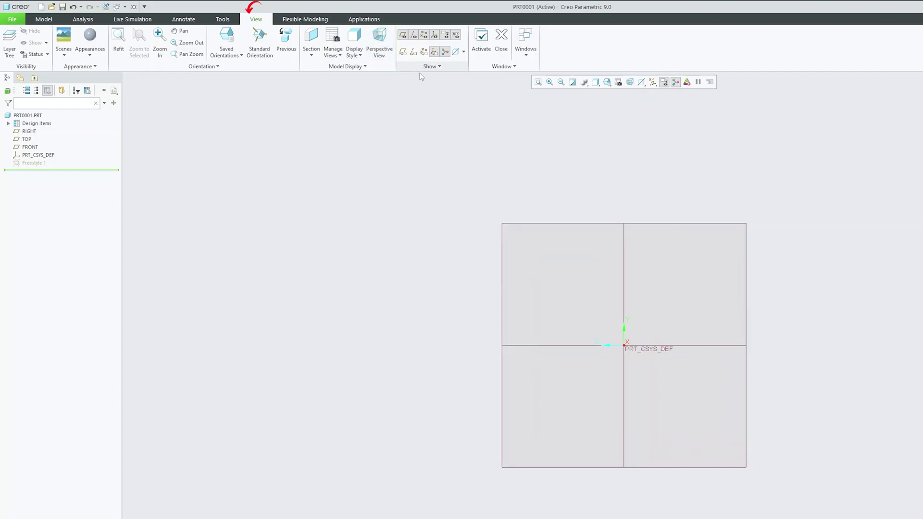
{"action": "left_click", "coordinate": [500, 46]}
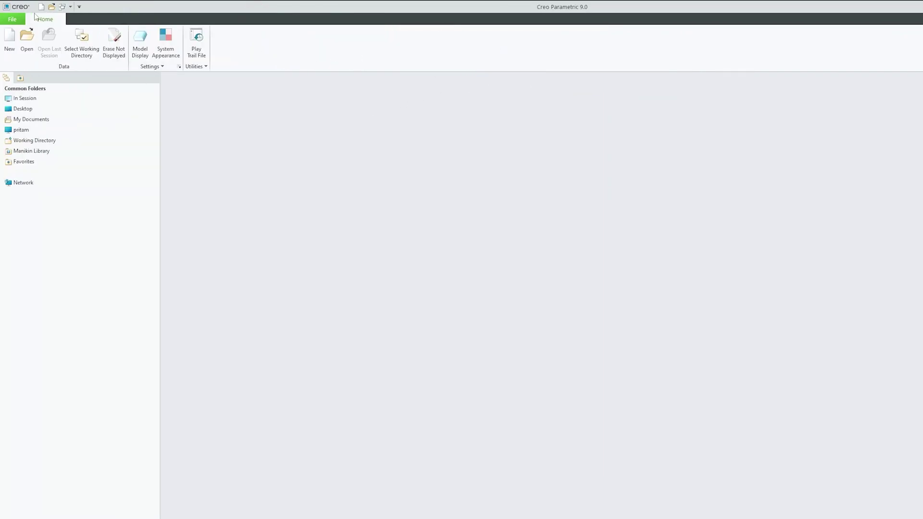
Step: Reopen PRT0001 from the File menu and display the Flexible Modeling tools
{"action": "left_click", "coordinate": [12, 19]}
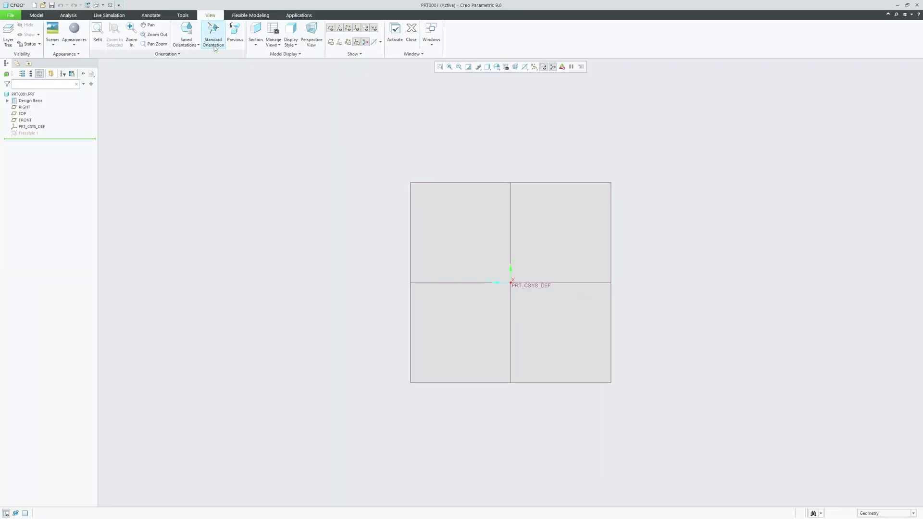
{"action": "left_click", "coordinate": [251, 15]}
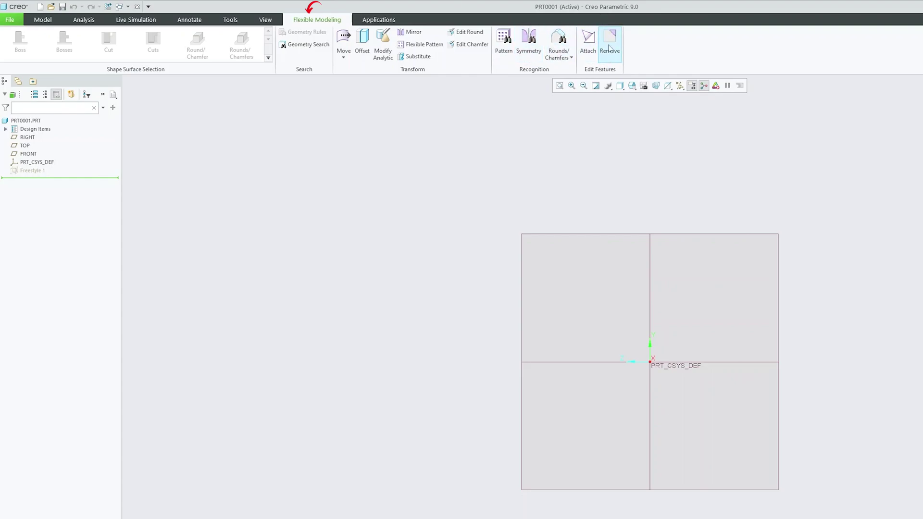
Step: Show the Applications tools such as Welding, Simulate and Render Studio
{"action": "left_click", "coordinate": [396, 19]}
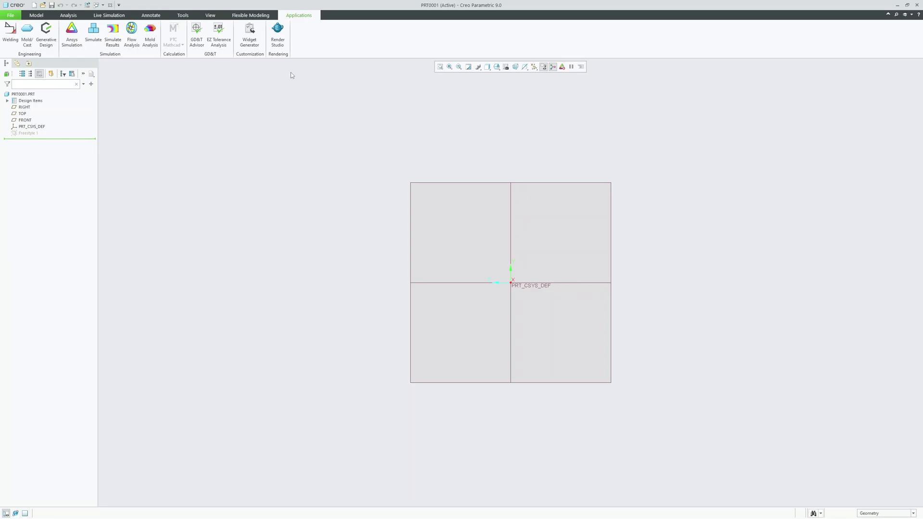
Step: Switch back to the Model tools with Extrude, Revolve and Sweep
{"action": "left_click", "coordinate": [45, 16]}
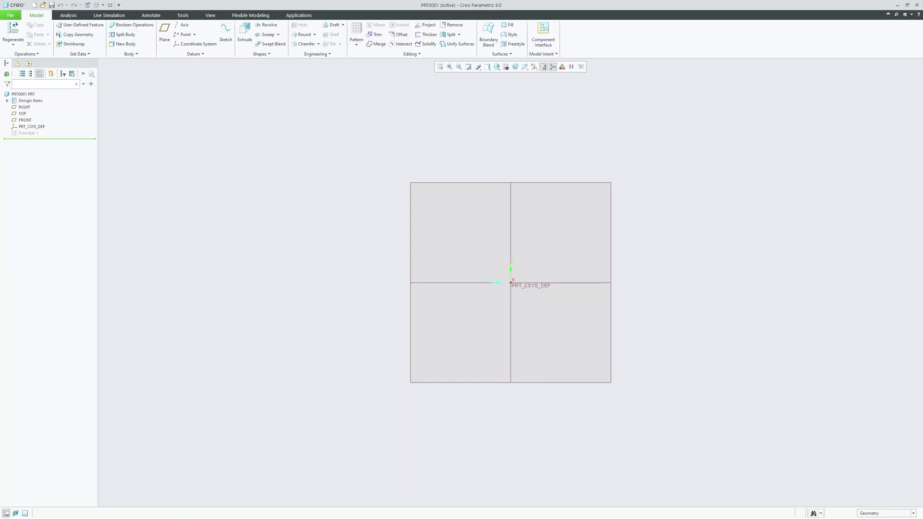